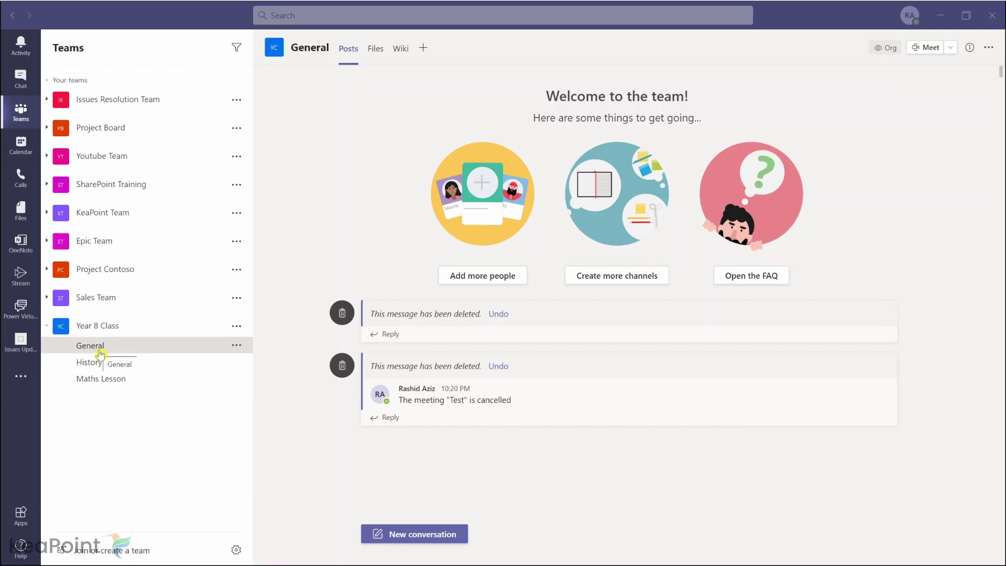
- Add a Channel calendar tab to the Year 8 Class General channel
left_click(424, 49)
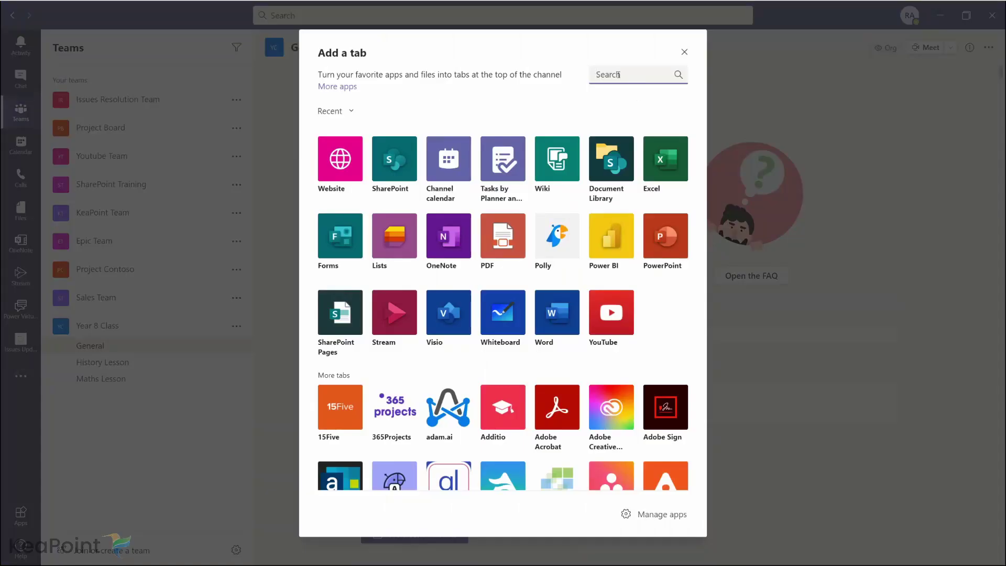
type("cale")
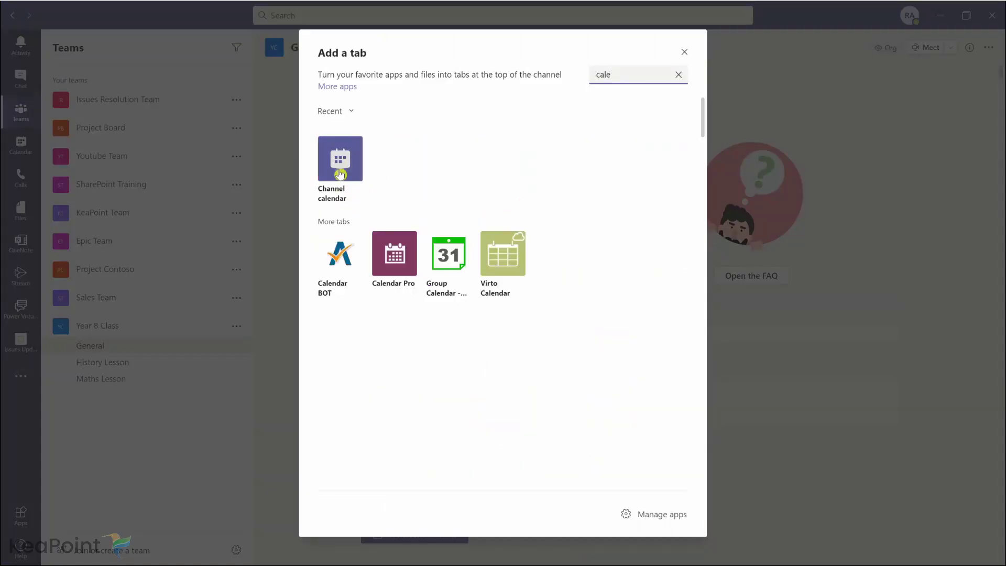
left_click(340, 159)
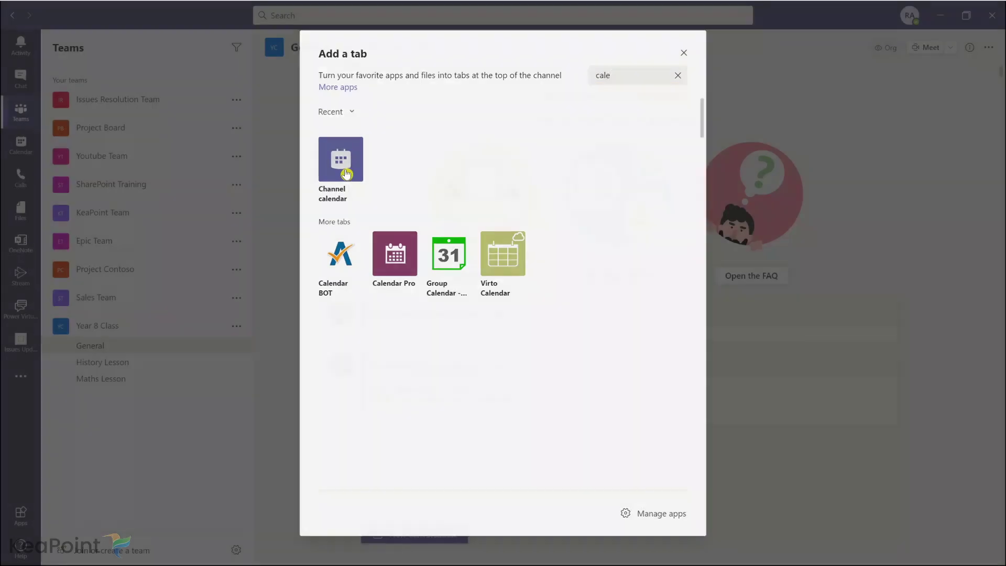
left_click(635, 347)
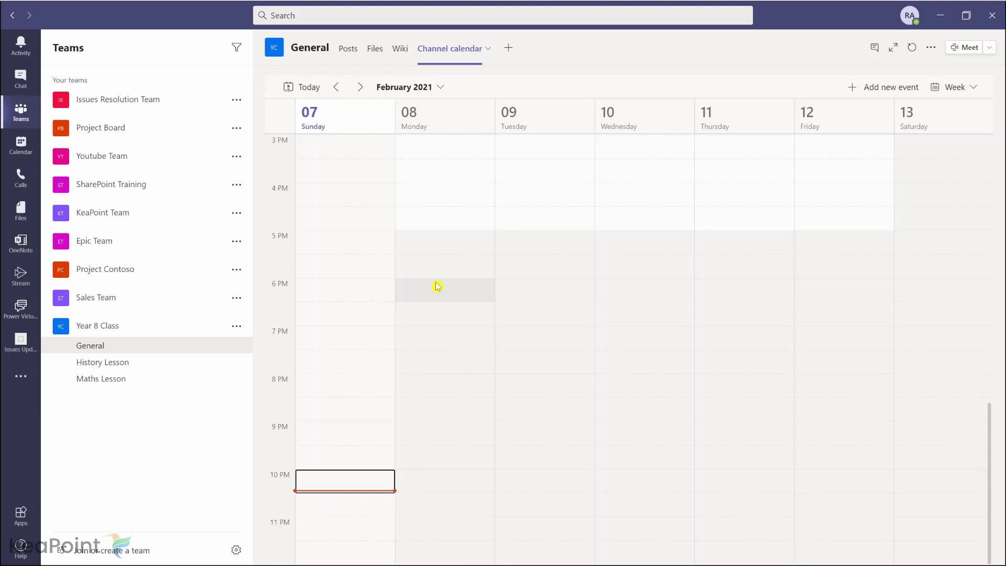
scroll(509, 234, "up", 3)
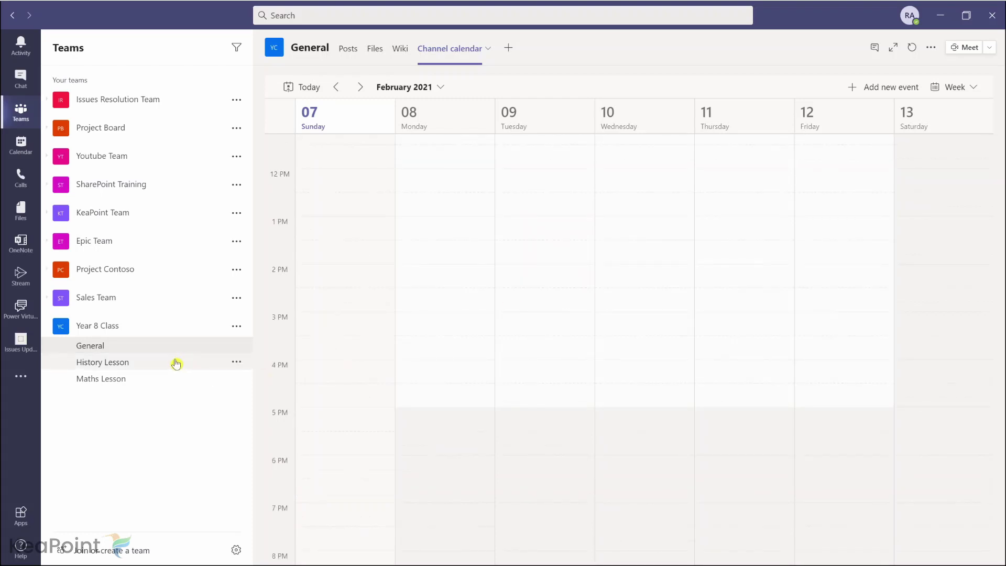
mouse_move(90, 345)
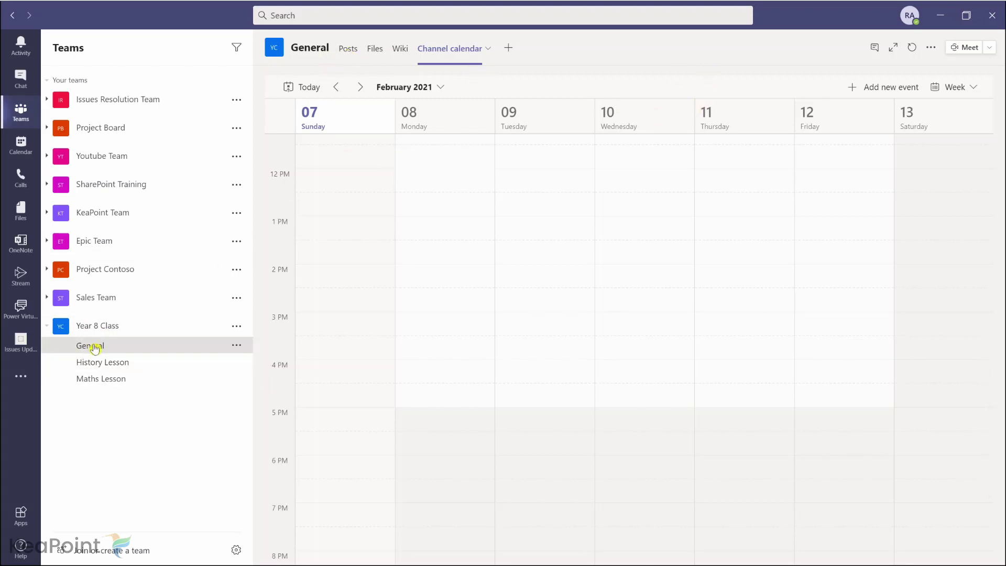
- Open the General channel in SharePoint and show the Year8Class site contents
left_click(349, 49)
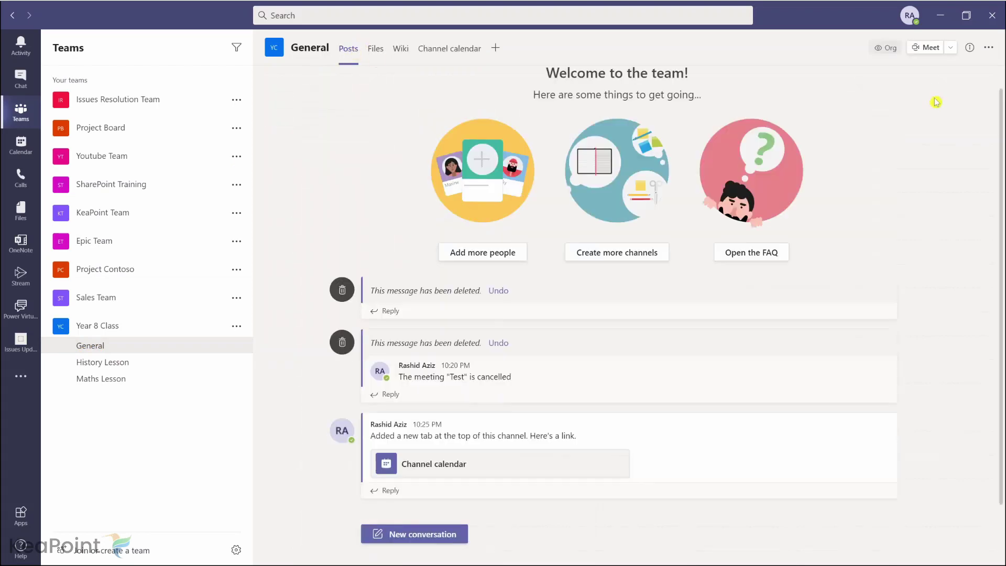
left_click(989, 48)
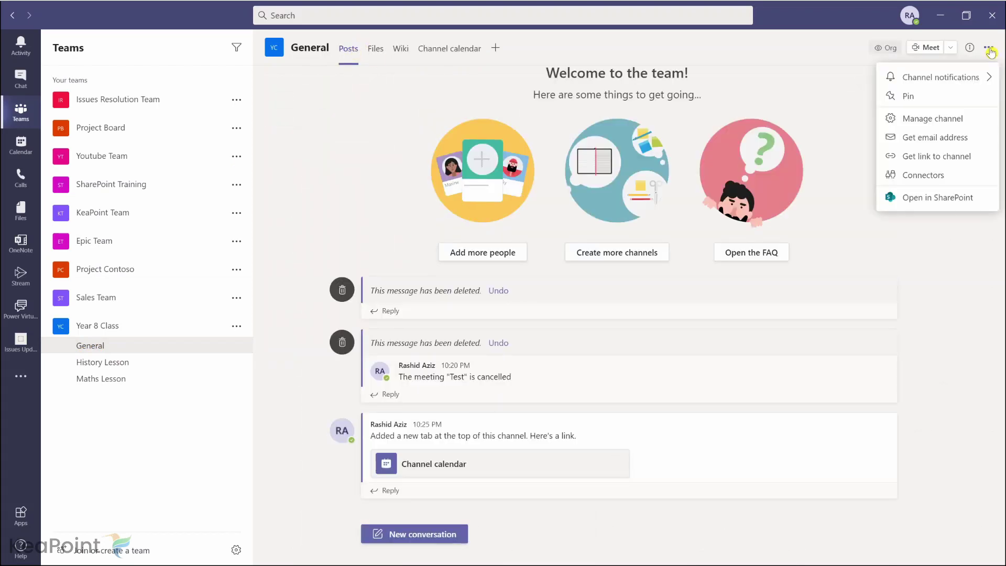
left_click(937, 198)
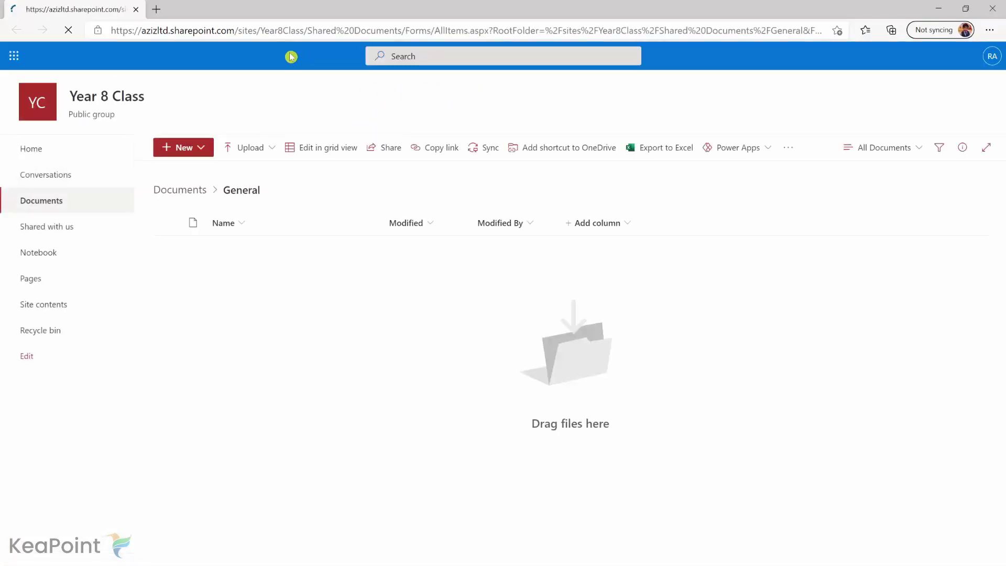
left_click_drag(305, 30, 261, 32)
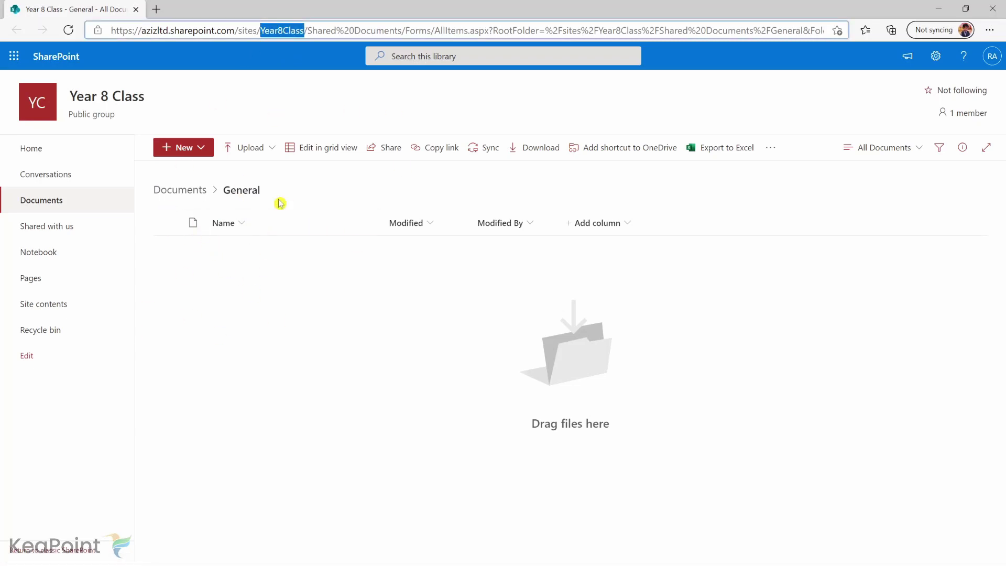
left_click(75, 309)
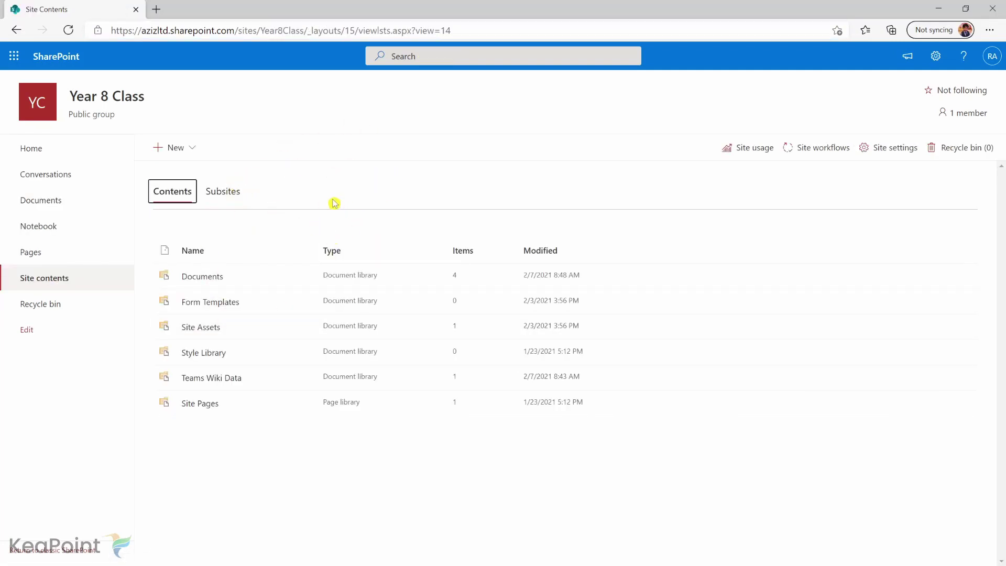
- Create a new Calendar app named 'Year 8 Lessons Calendar' on the site
left_click(193, 148)
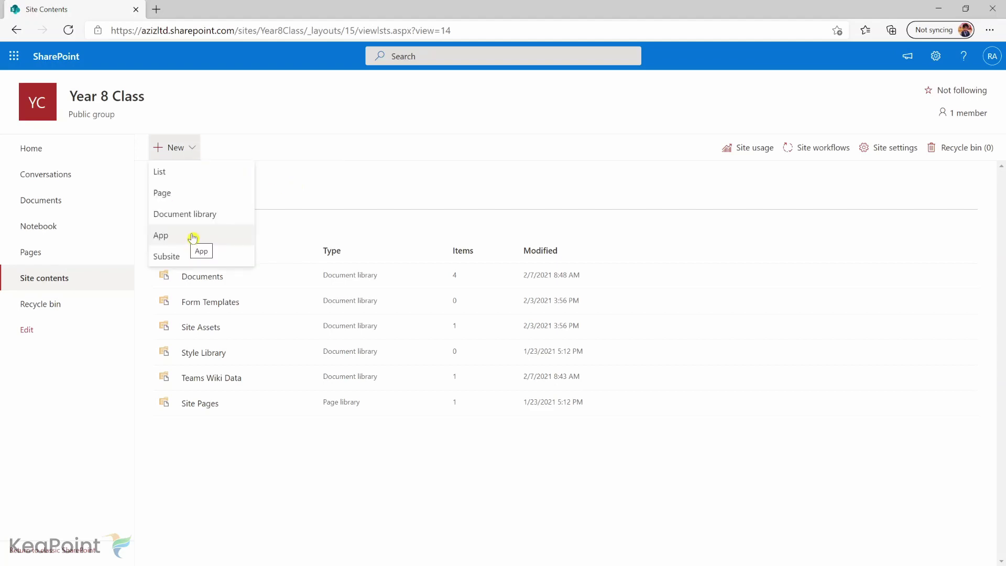
left_click(193, 237)
scroll(349, 271, "down", 2)
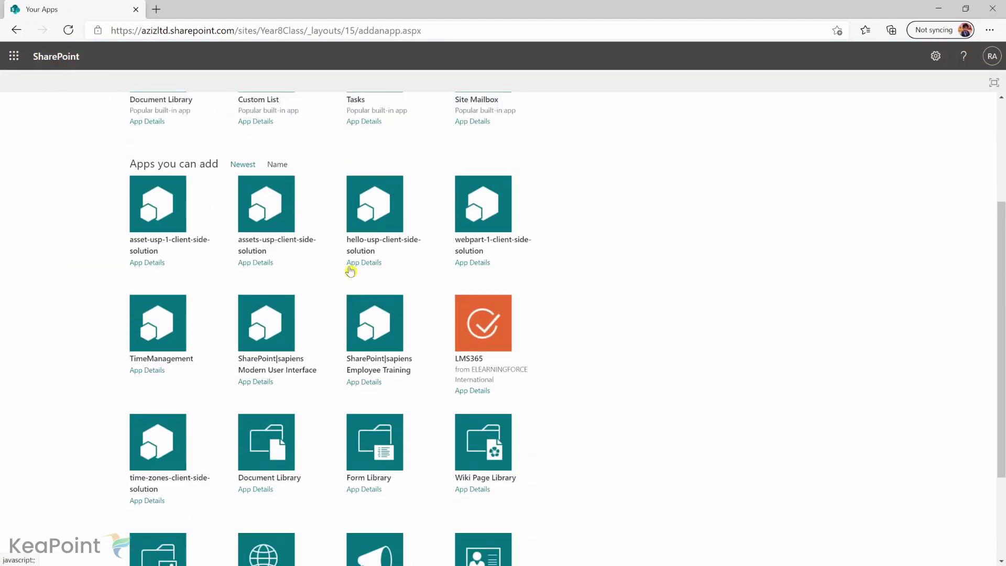
scroll(349, 270, "down", 2)
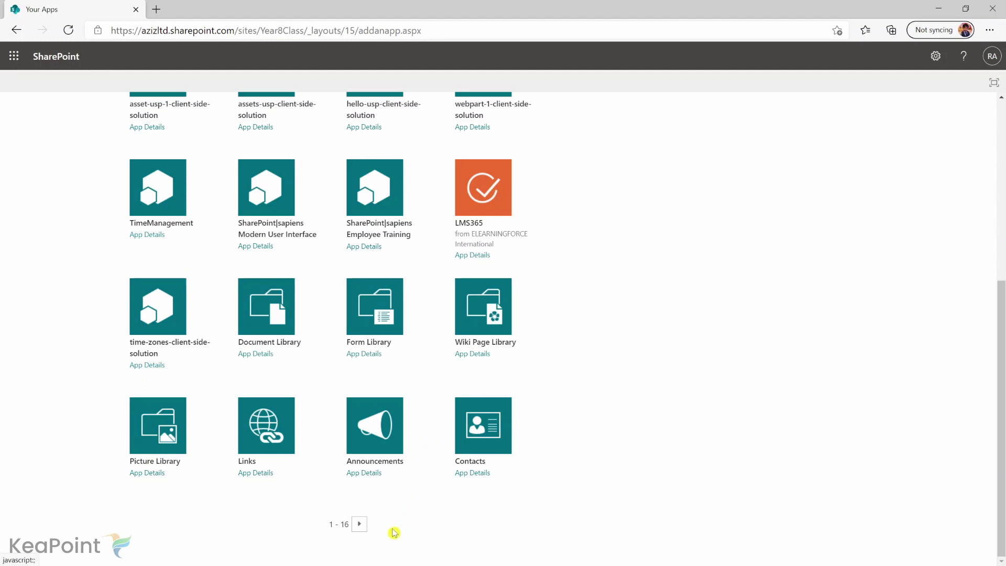
left_click(359, 524)
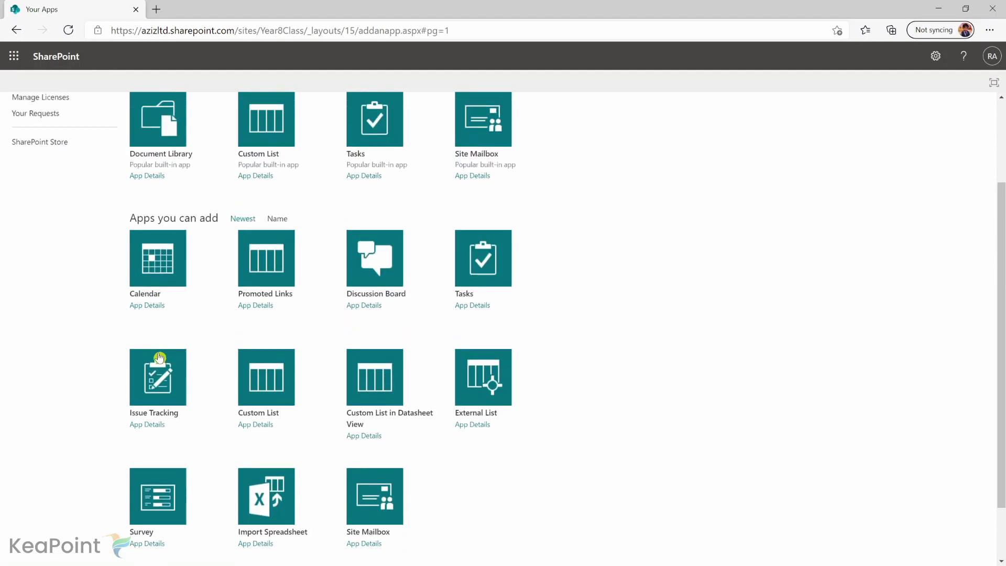
left_click(170, 269)
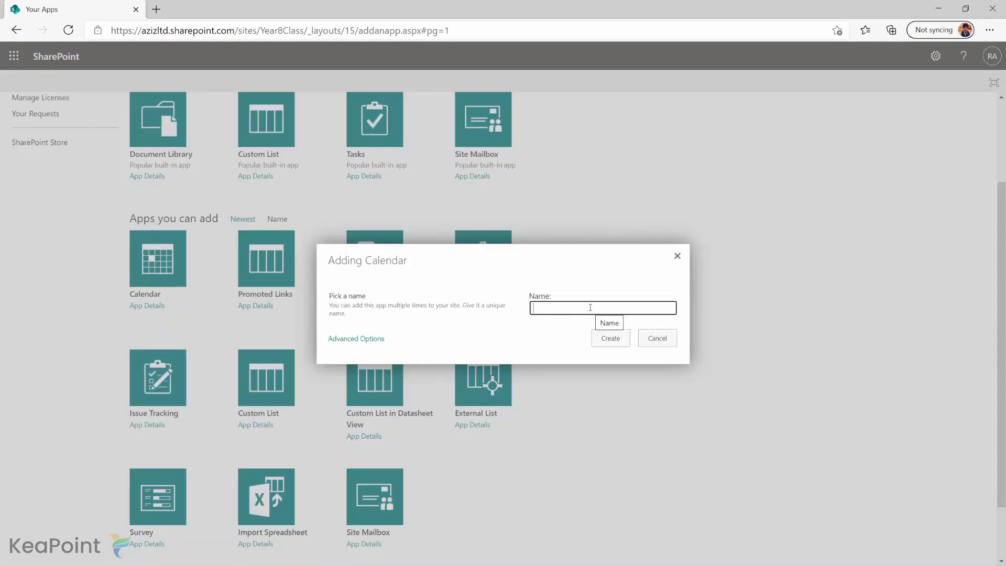
type("Year 8 Lessons Calendar")
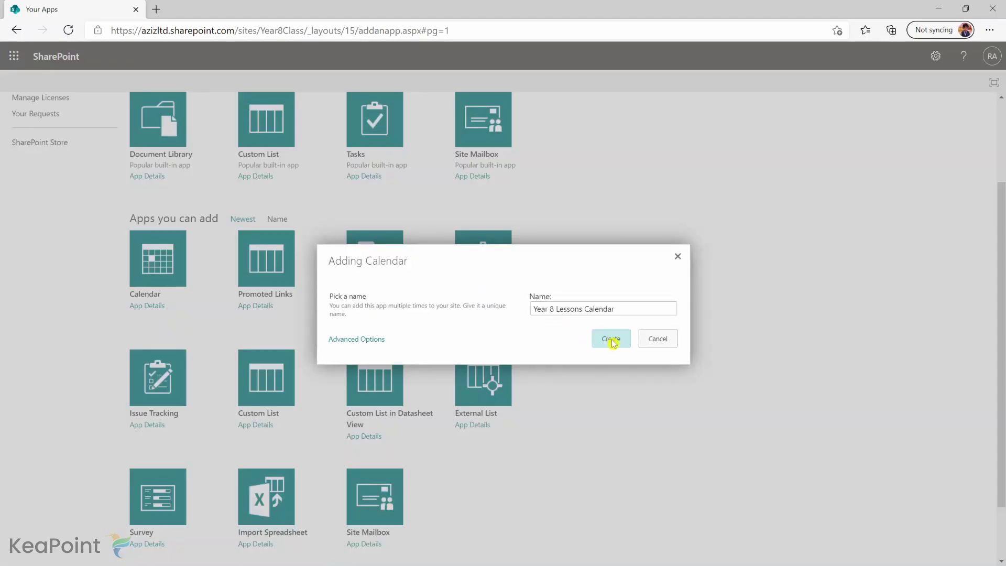
left_click(610, 341)
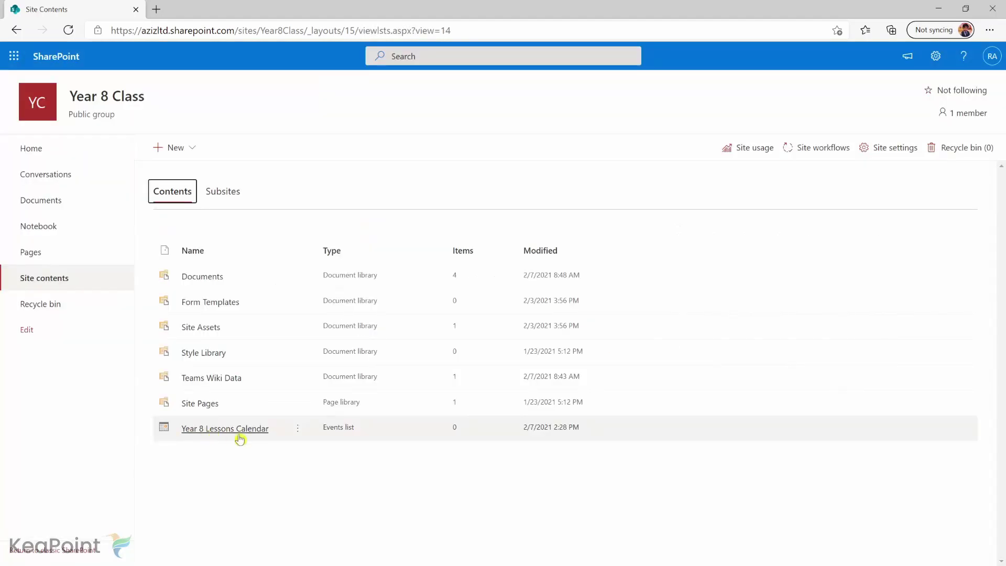
- Add a 'Maths Lesson' event on Monday 8 February, 9–10 AM, and select the calendar URL
left_click(204, 431)
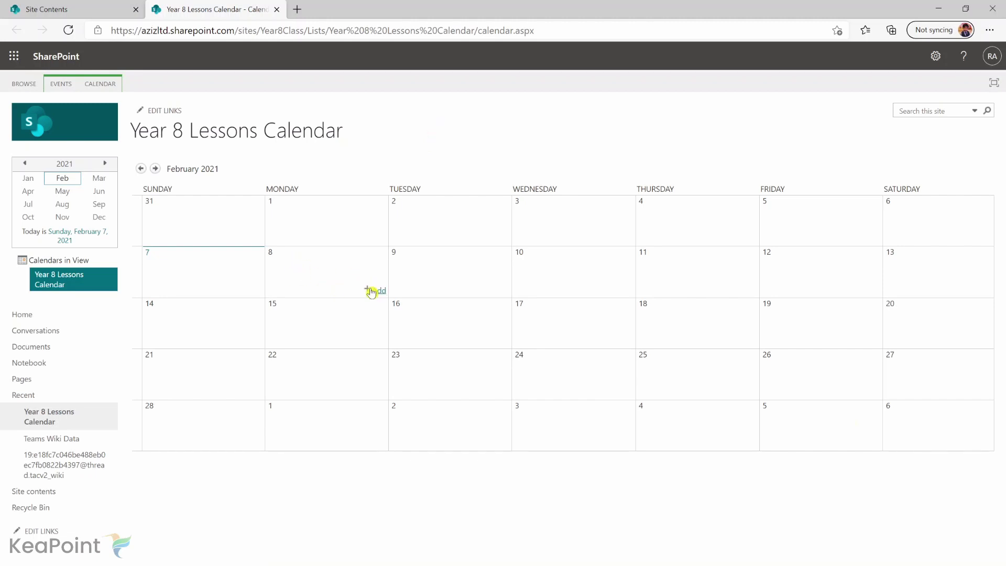
mouse_move(326, 271)
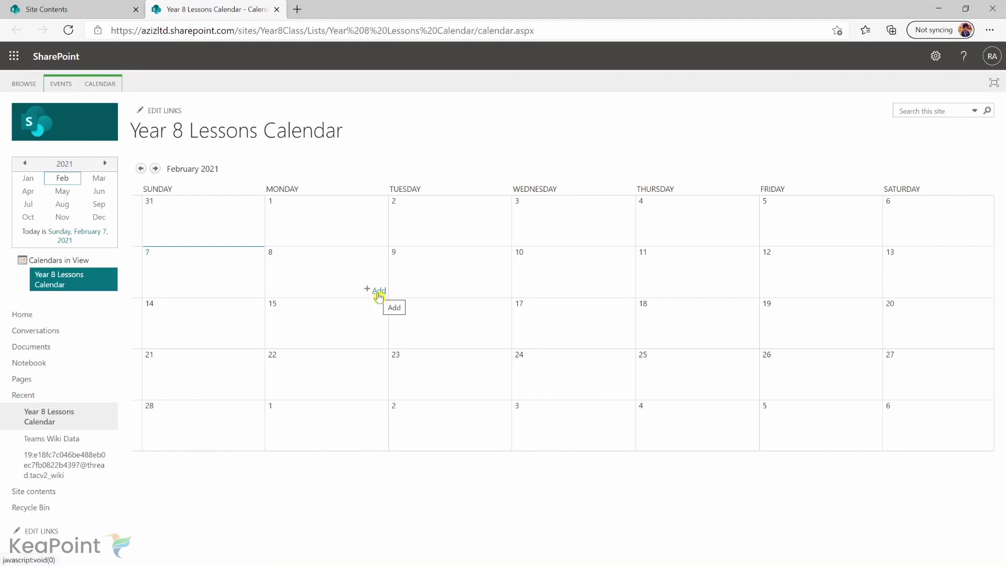
left_click(378, 292)
type("Maths")
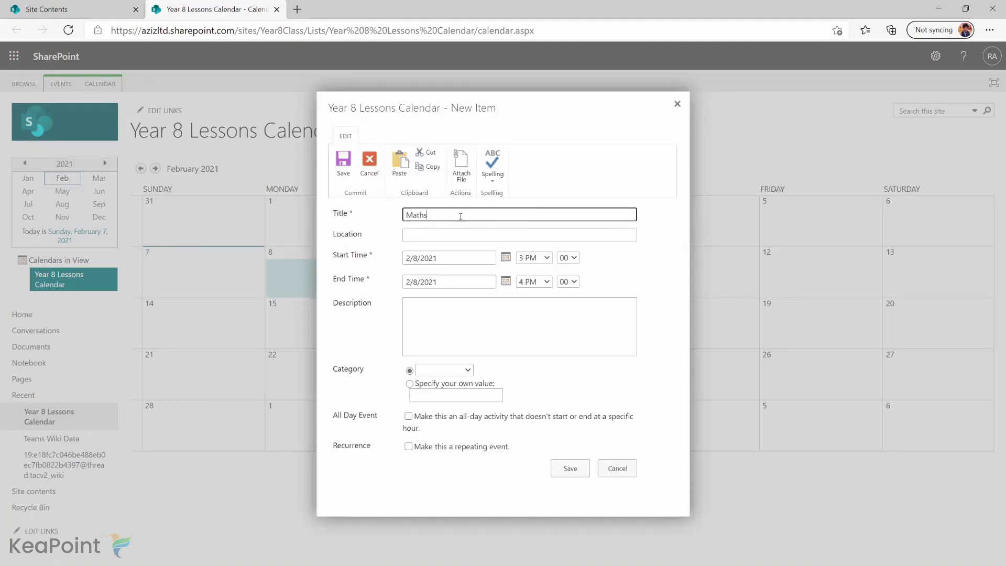
type(" Lesson")
left_click(535, 258)
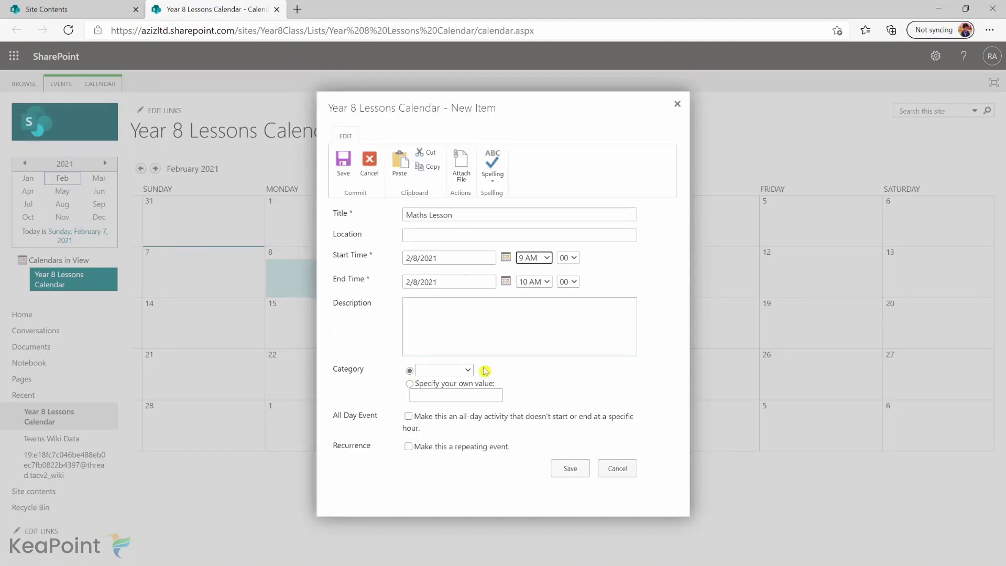
left_click(571, 469)
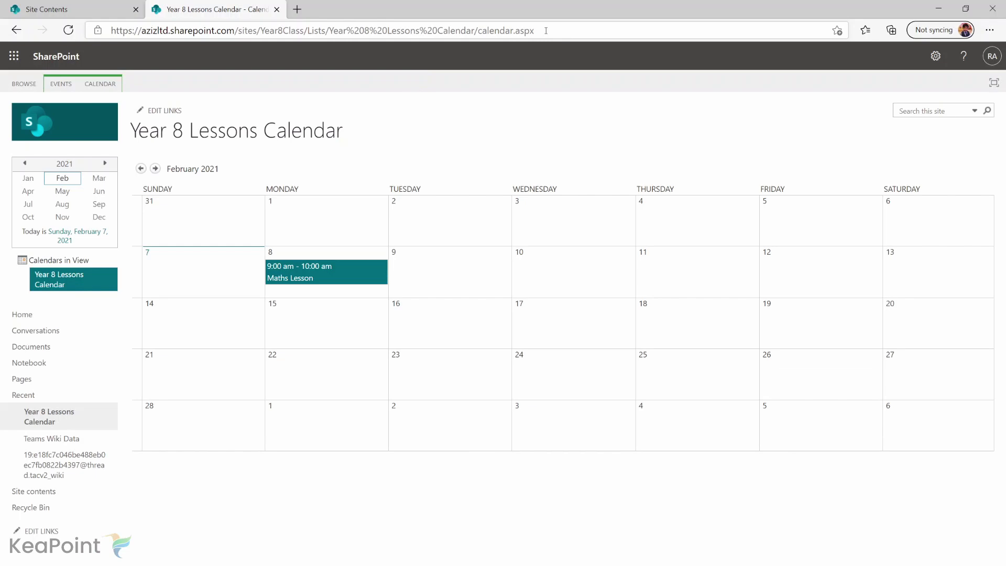
left_click_drag(546, 30, 110, 30)
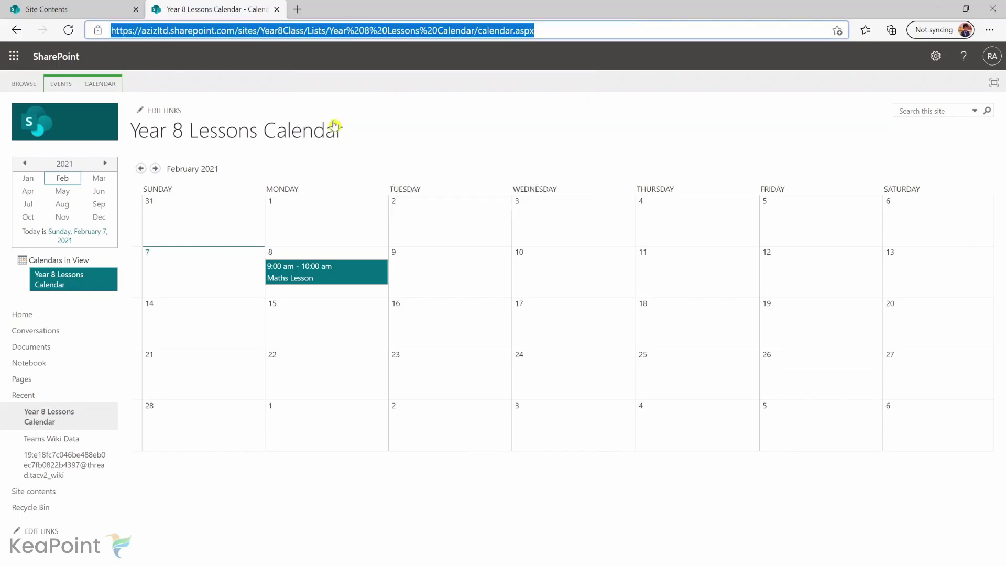
- In Teams, start a Website tab named 'Lessons Calendar' with the pasted SharePoint calendar URL
key("alt+Tab")
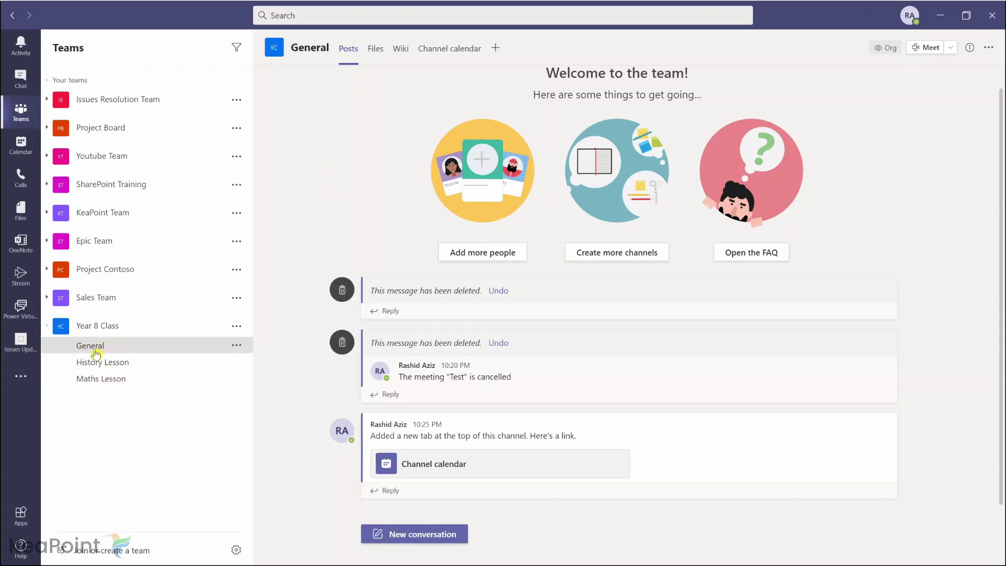
left_click(496, 48)
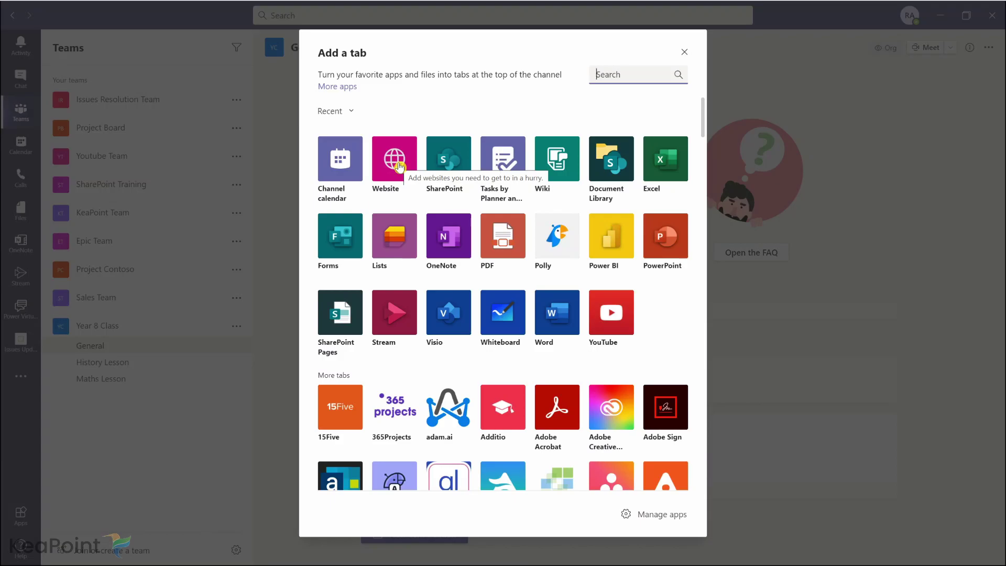
left_click(399, 166)
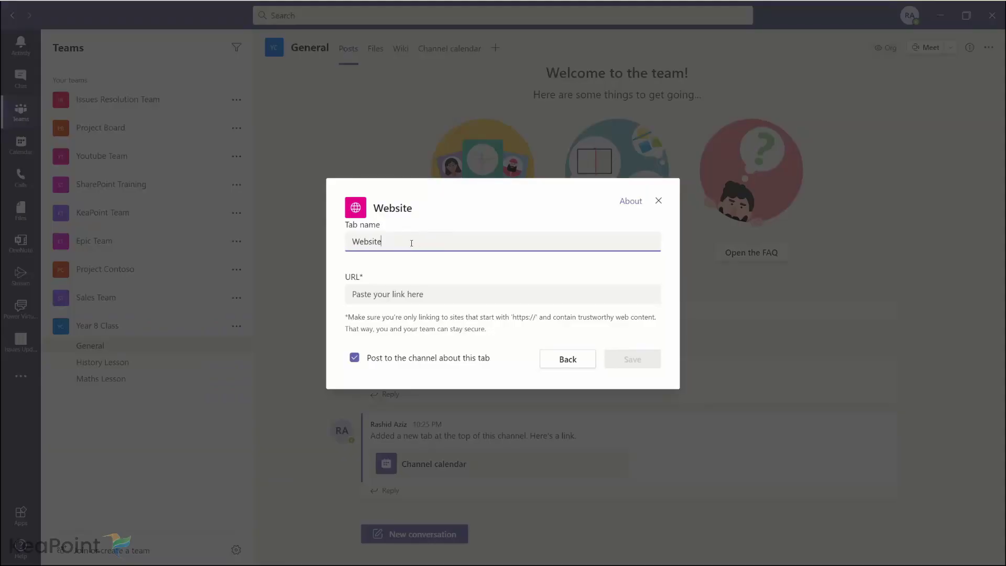
left_click_drag(410, 243, 323, 240)
type("Lessons Calendar")
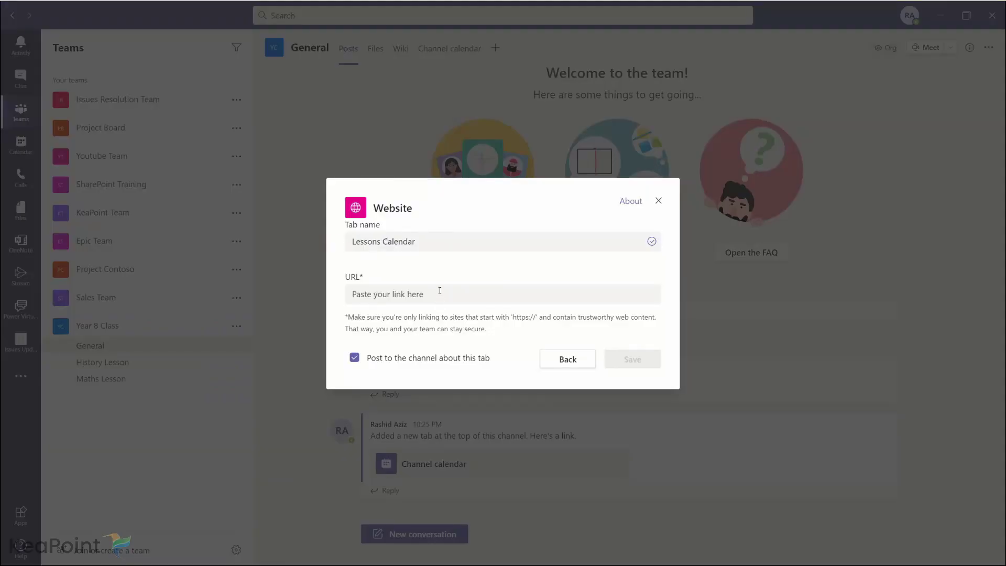
right_click(439, 290)
right_click(472, 297)
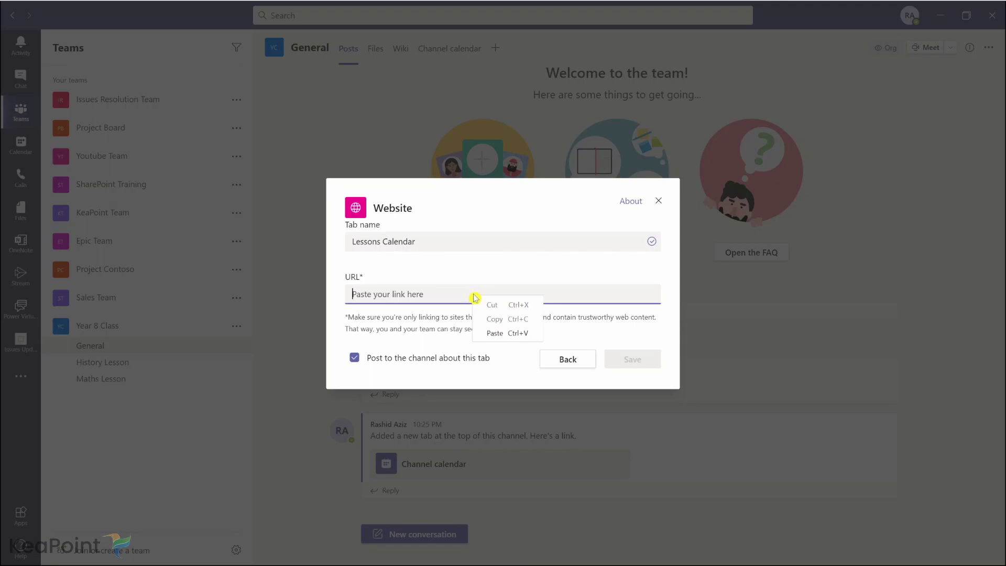
left_click(507, 333)
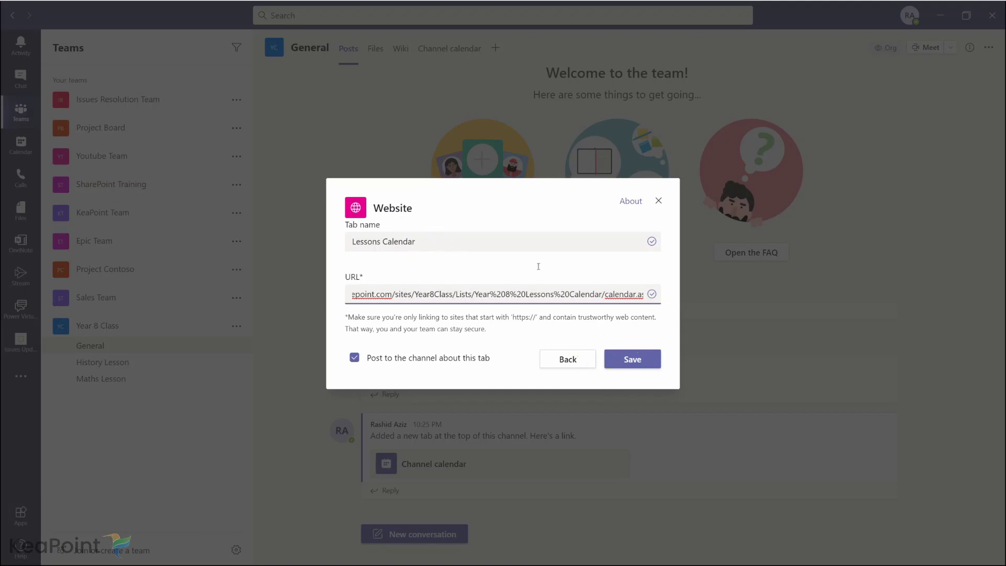
- Save the 'Lessons Calendar' website tab
left_click(633, 361)
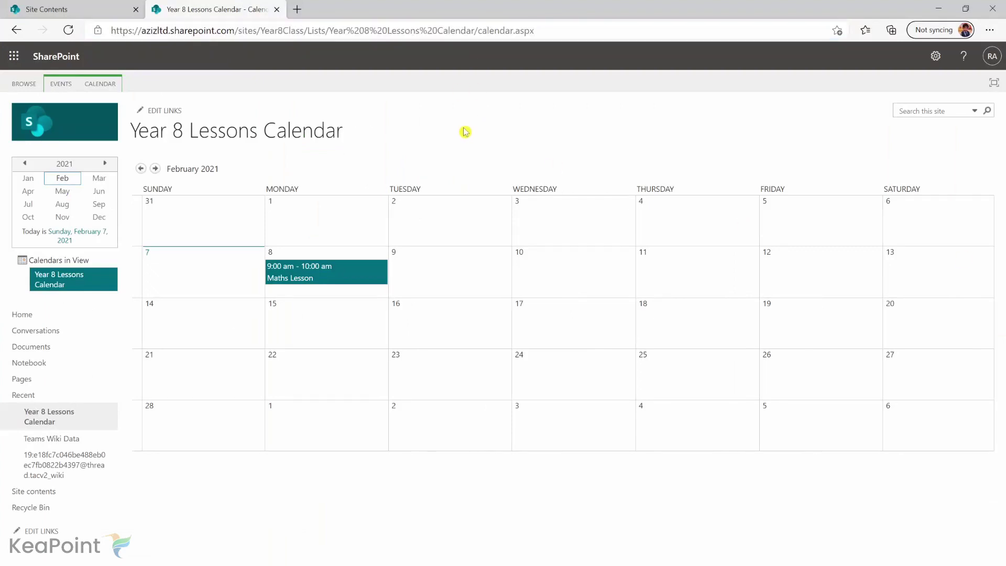
- Stop the Year 8 Lessons Calendar inheriting permissions, via List Settings > Permissions for this list
left_click(99, 83)
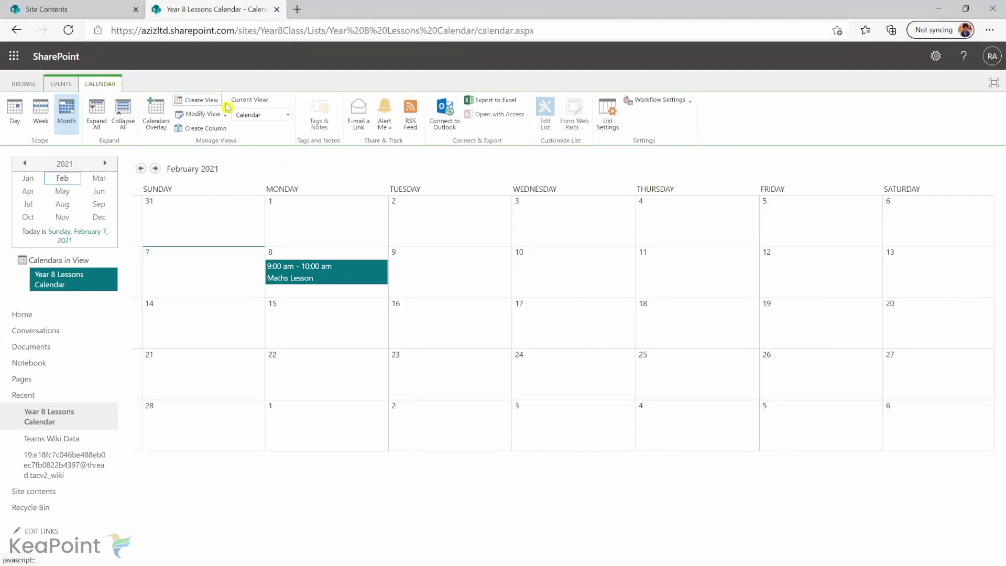
left_click(611, 107)
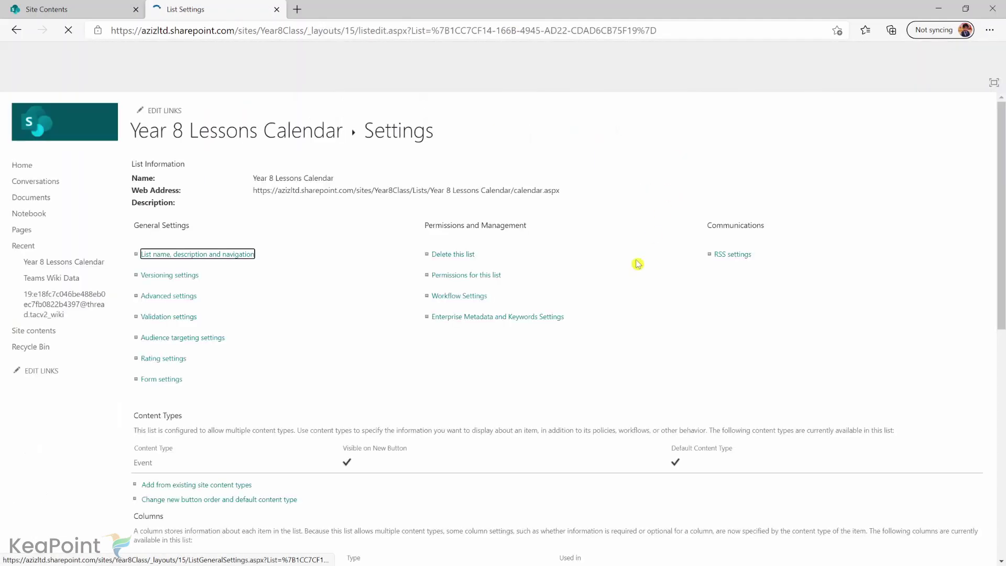
left_click(477, 281)
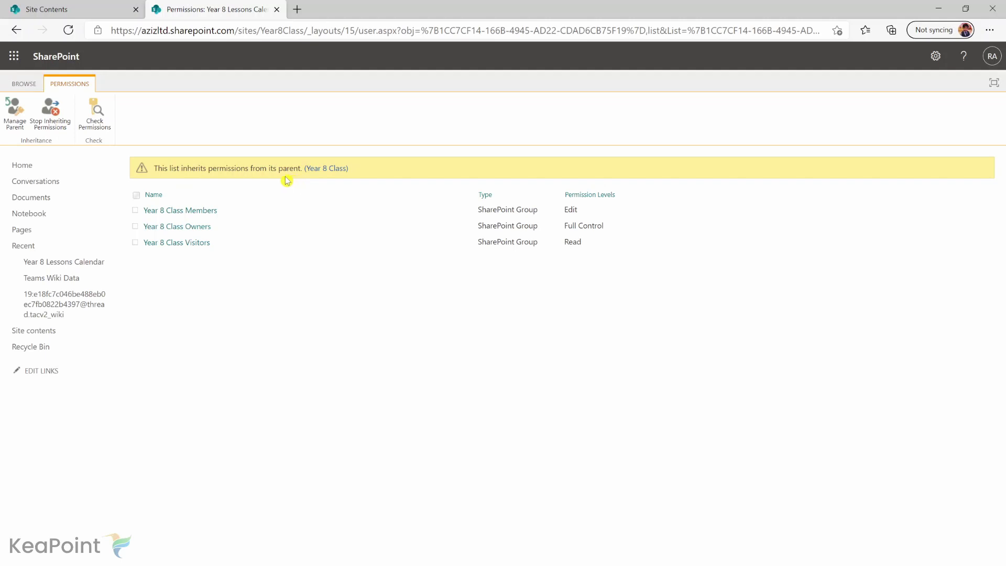
left_click(55, 131)
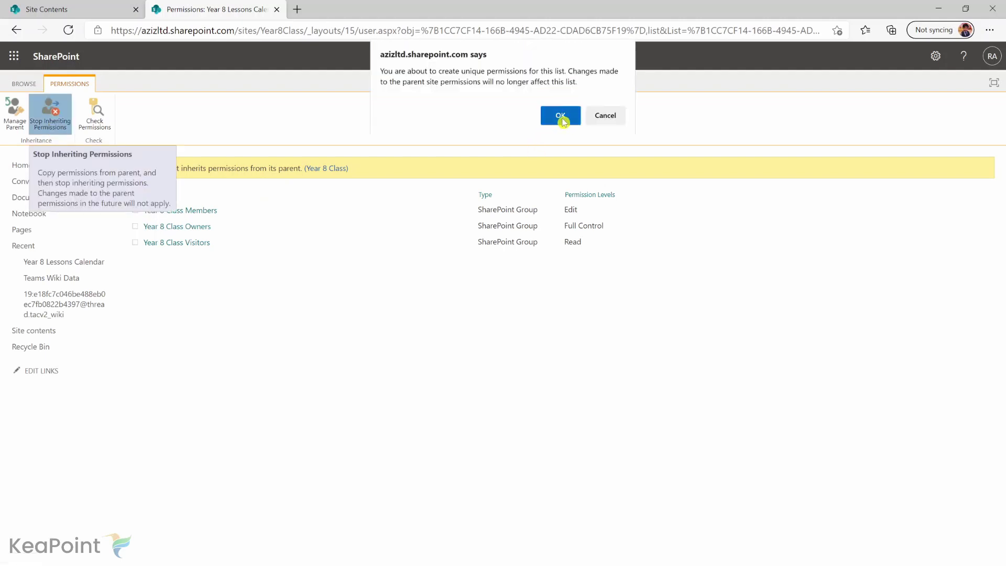
left_click(564, 118)
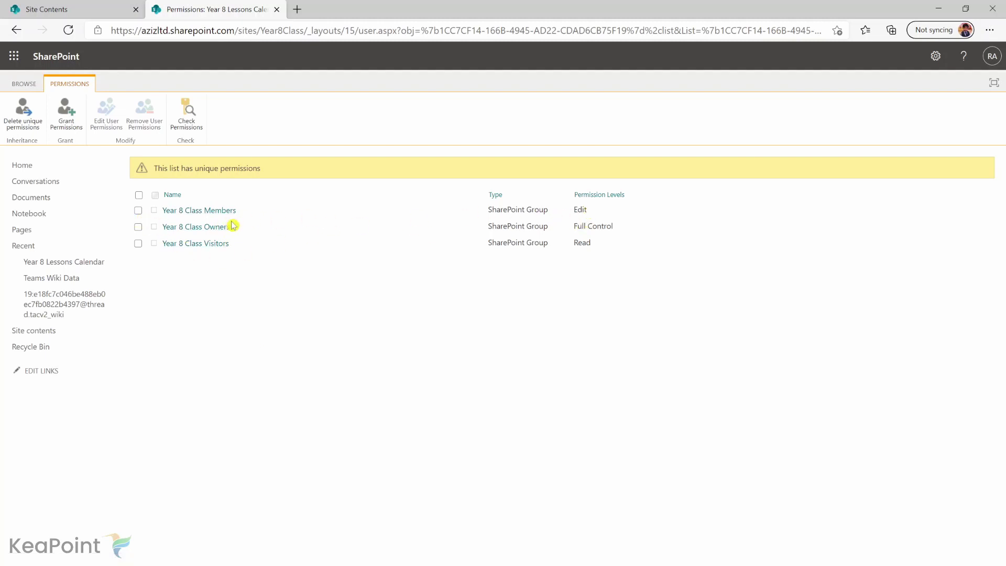
- Change the Year 8 Class Members group's permission from Edit to Read
left_click(138, 211)
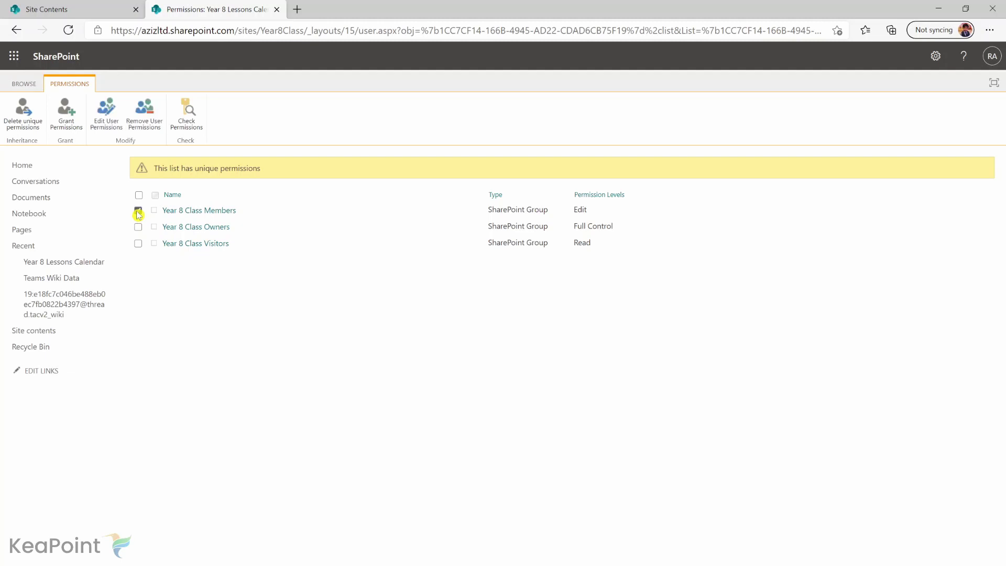
left_click(109, 128)
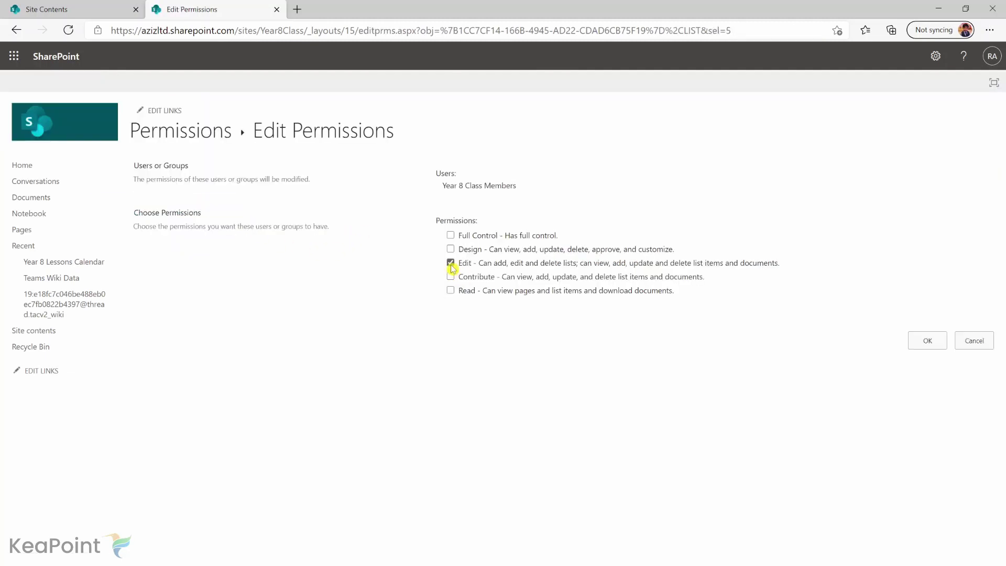
left_click(451, 264)
left_click(451, 291)
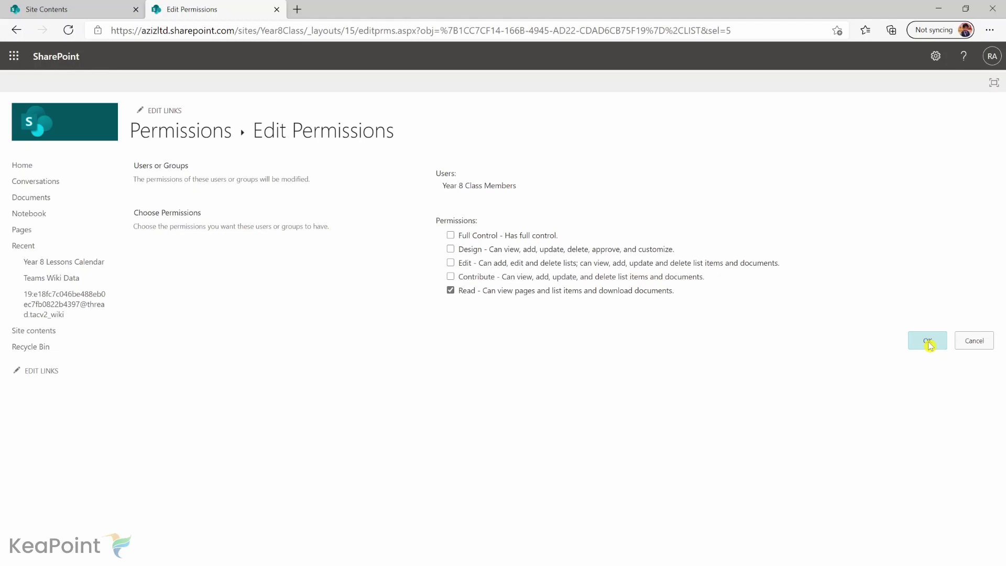
left_click(927, 342)
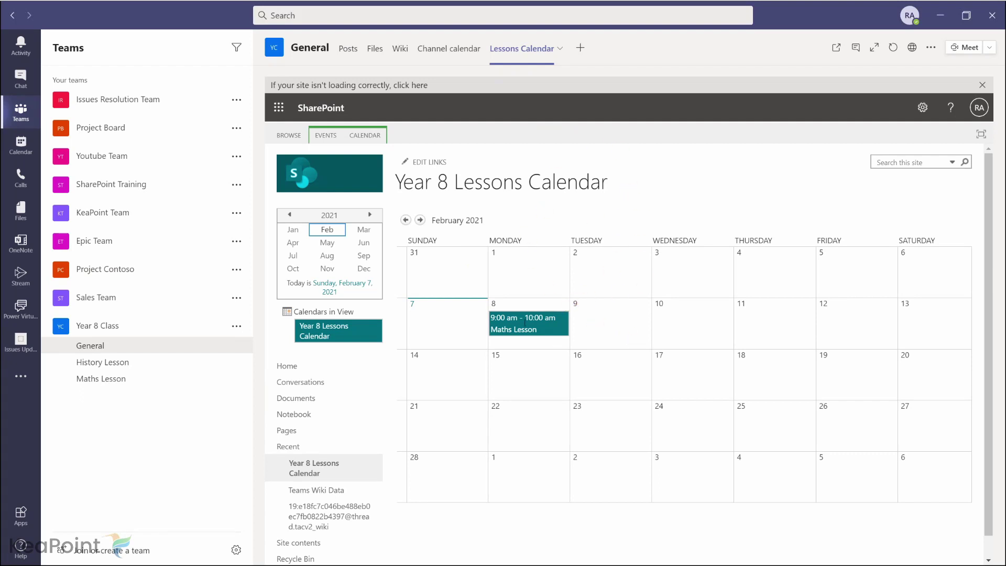
- Add a 'History Lesson' event on Tuesday 9 February, 10–11 AM, then open the History Lesson channel
left_click(642, 342)
type("History Lesson")
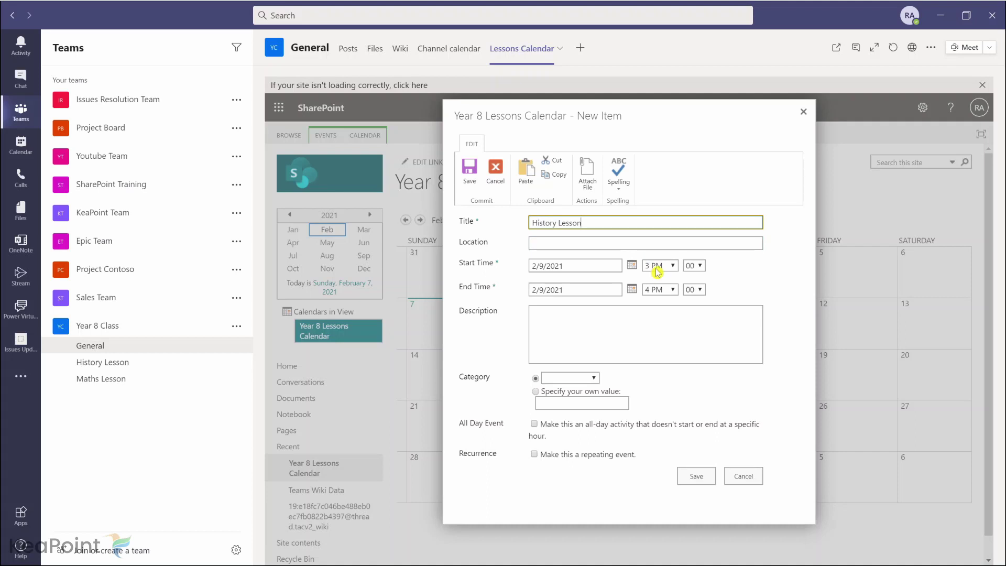
left_click(656, 267)
left_click(661, 472)
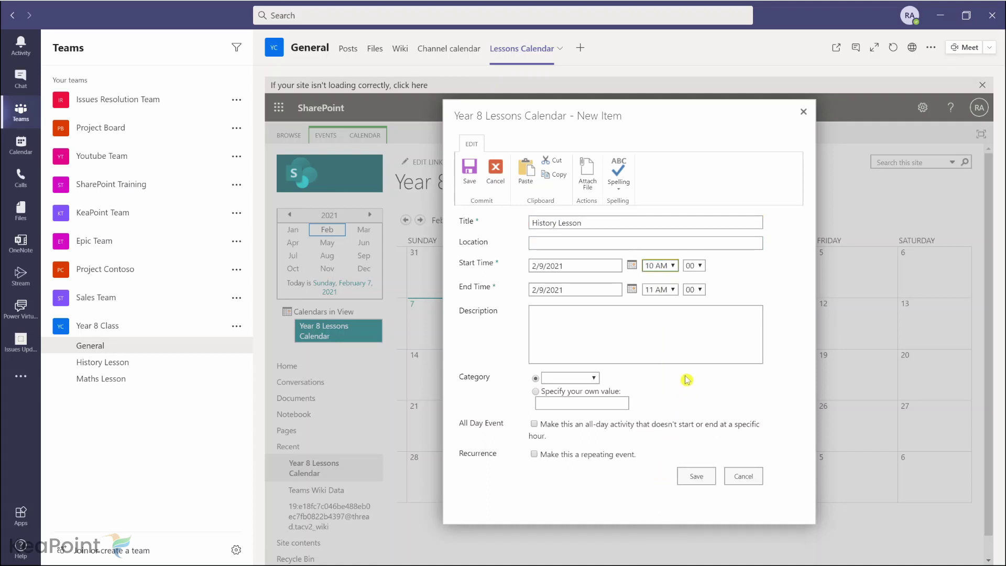
left_click(698, 477)
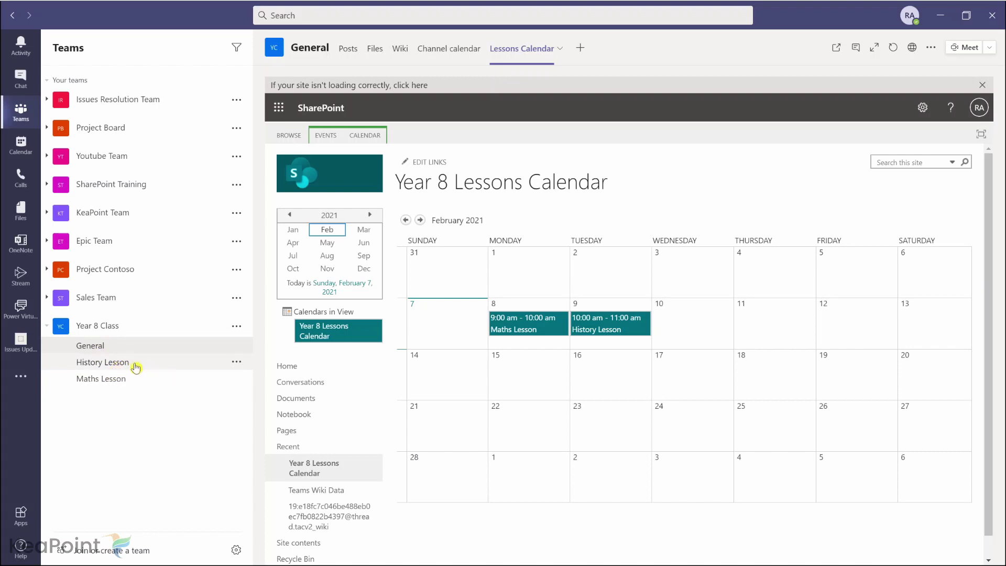
left_click(126, 365)
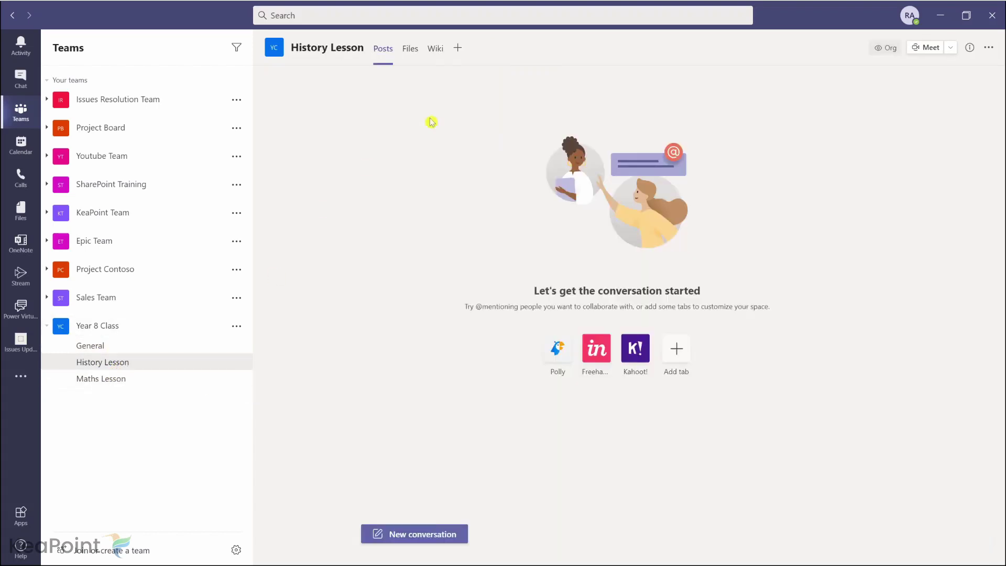
- Add a 'Lessons Calendar' Website tab with the pasted calendar URL to History Lesson
left_click(459, 49)
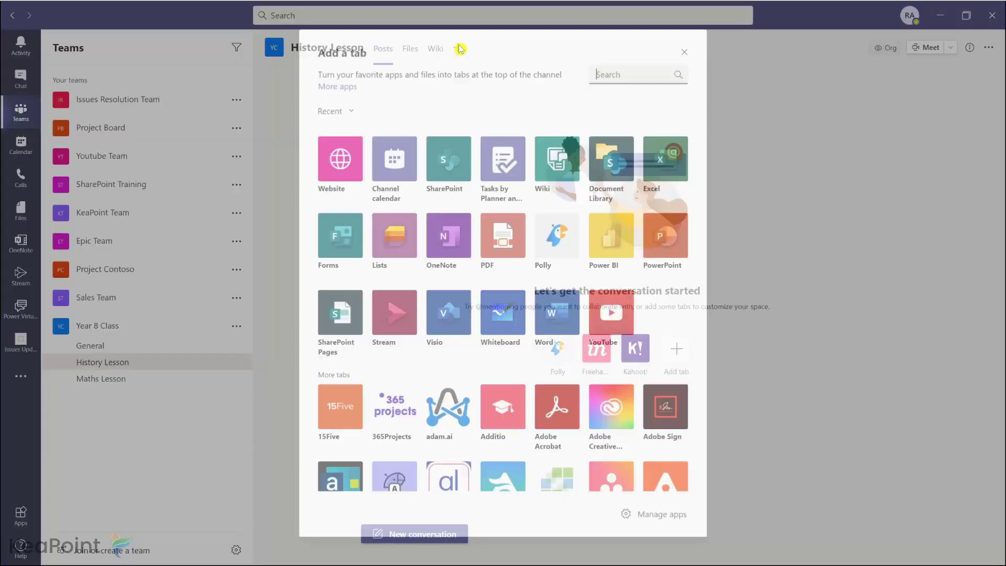
left_click(339, 157)
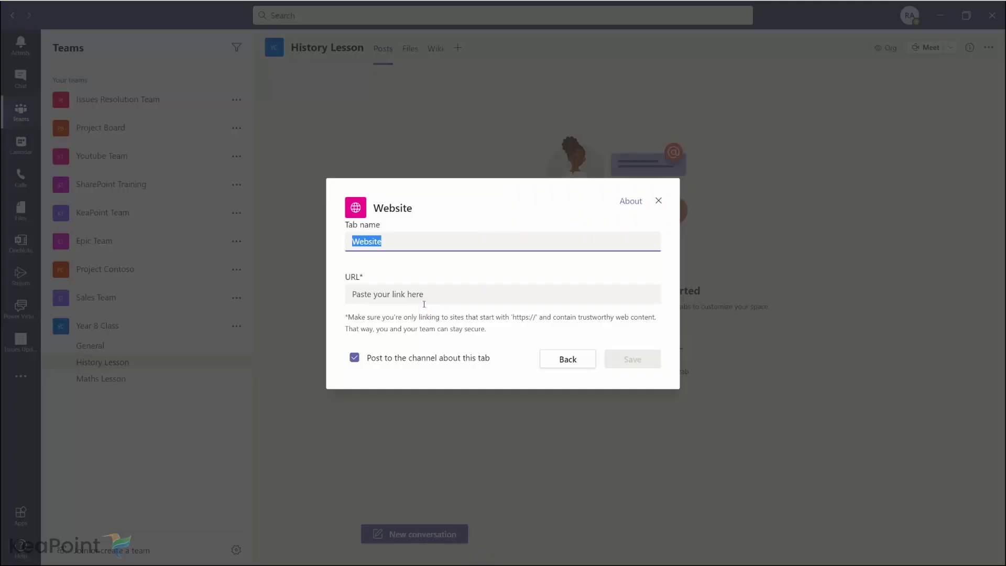
type("Lessons Calendar")
left_click(423, 303)
key("ctrl+v")
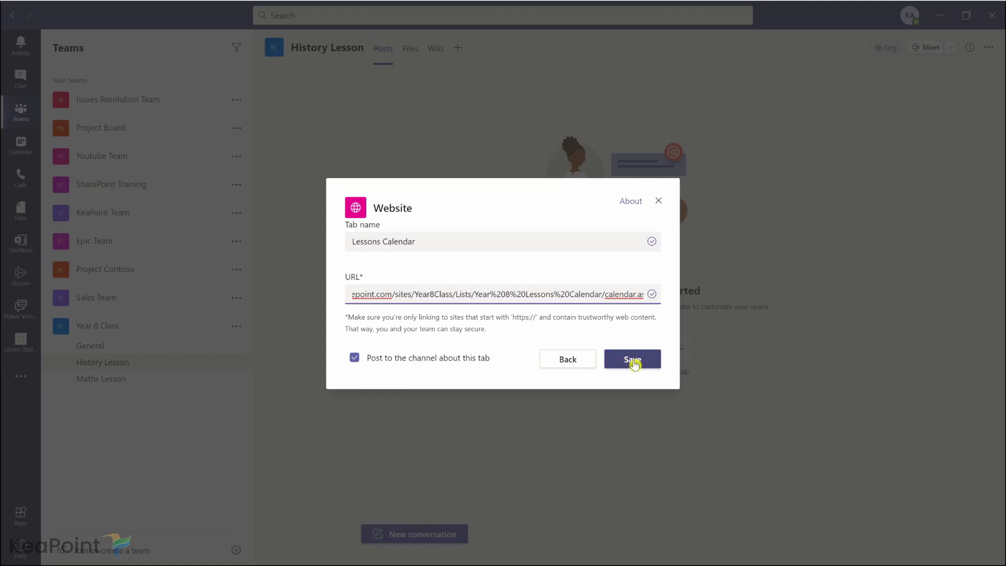
left_click(632, 360)
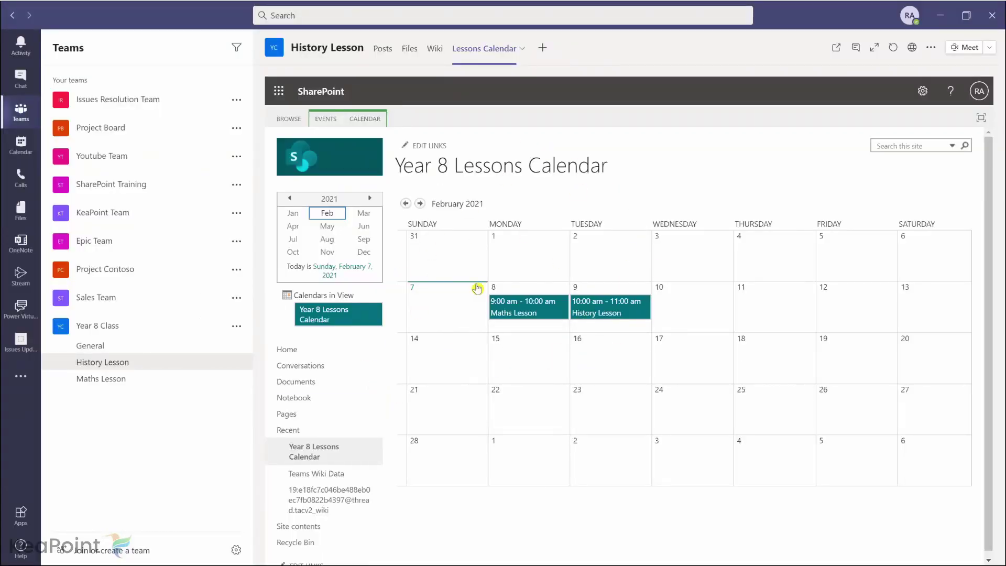
left_click(111, 352)
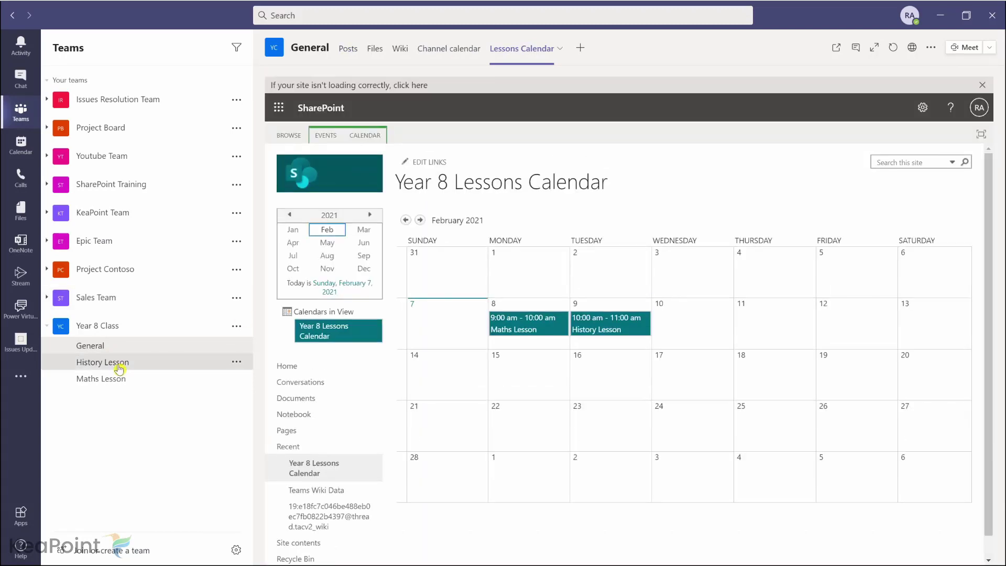
left_click(120, 368)
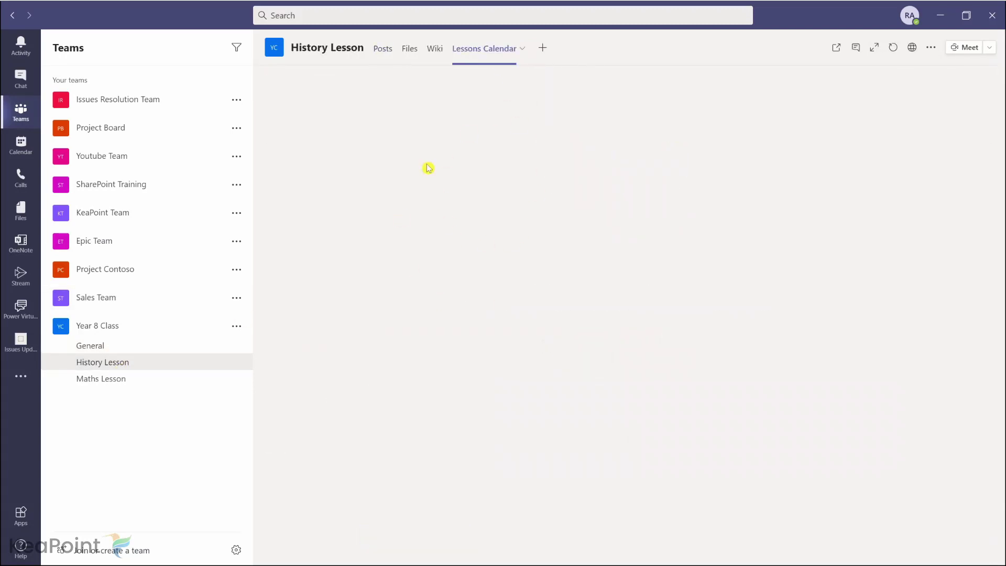